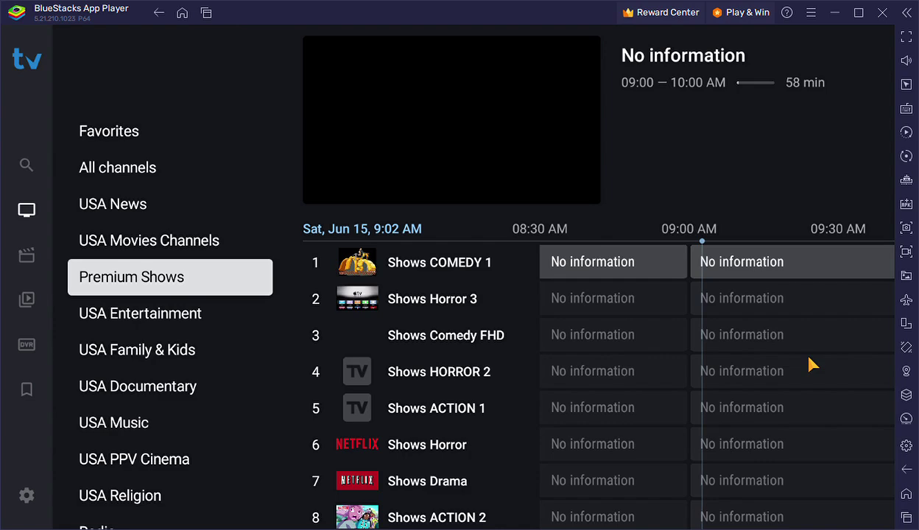
Go to Settings > EPG > EPG sources and start adding a new EPG source
key(Left)
key(Down)
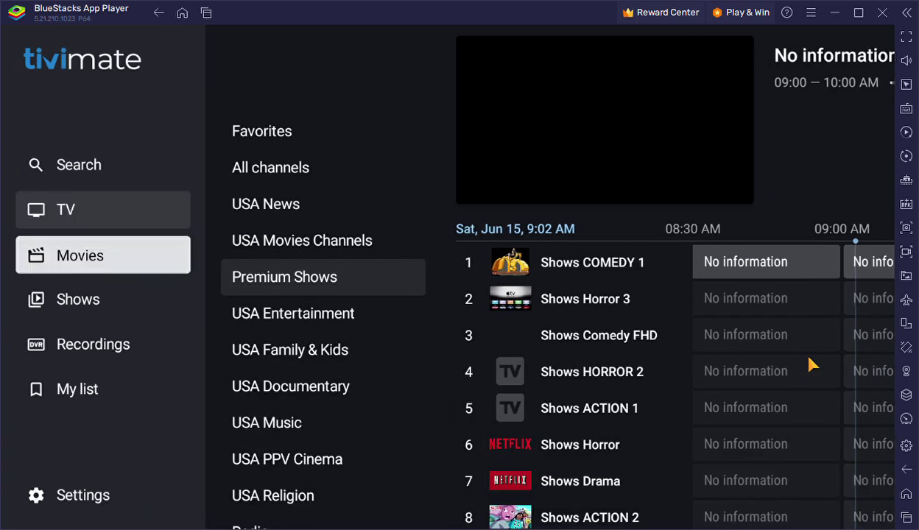
key(Down)
key(Down)
key(Down)
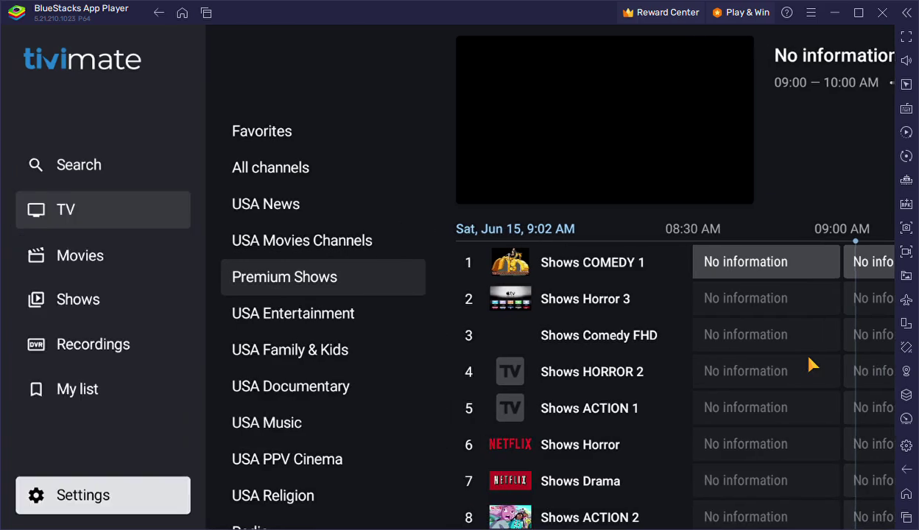
key(Return)
key(Down)
key(Down)
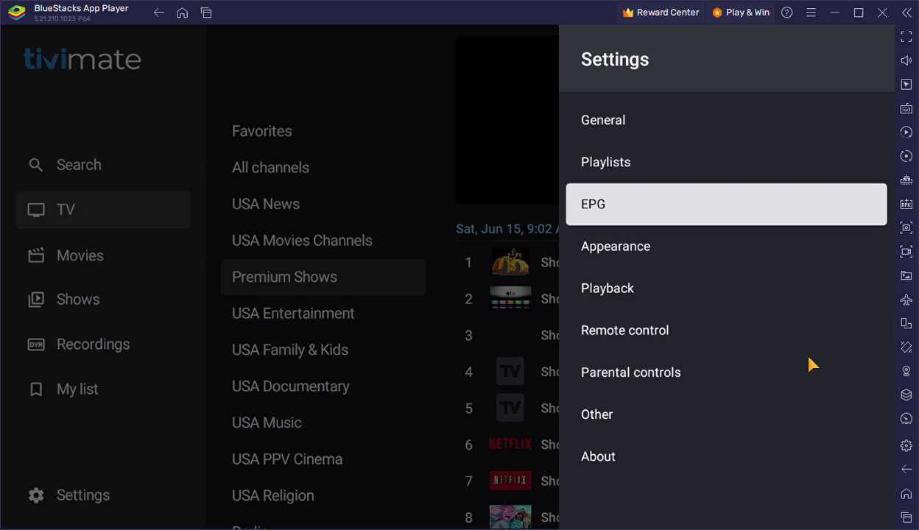
key(Return)
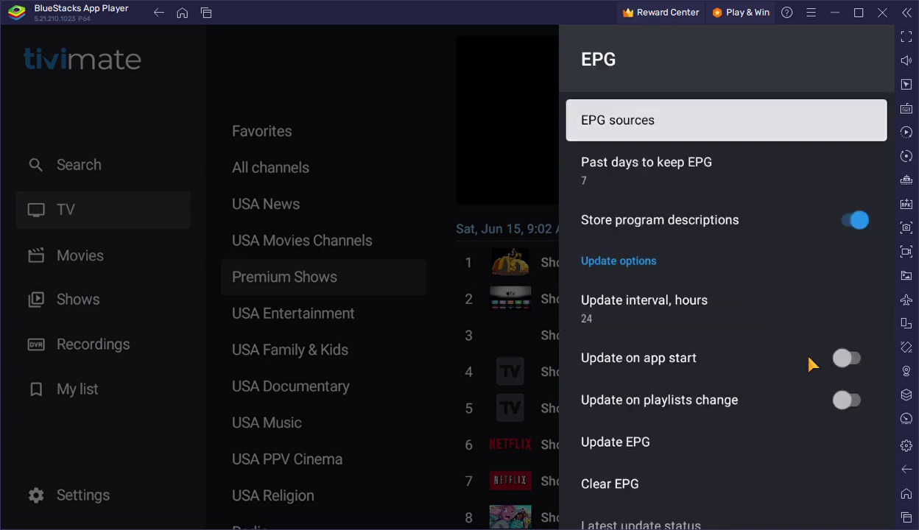
key(Down)
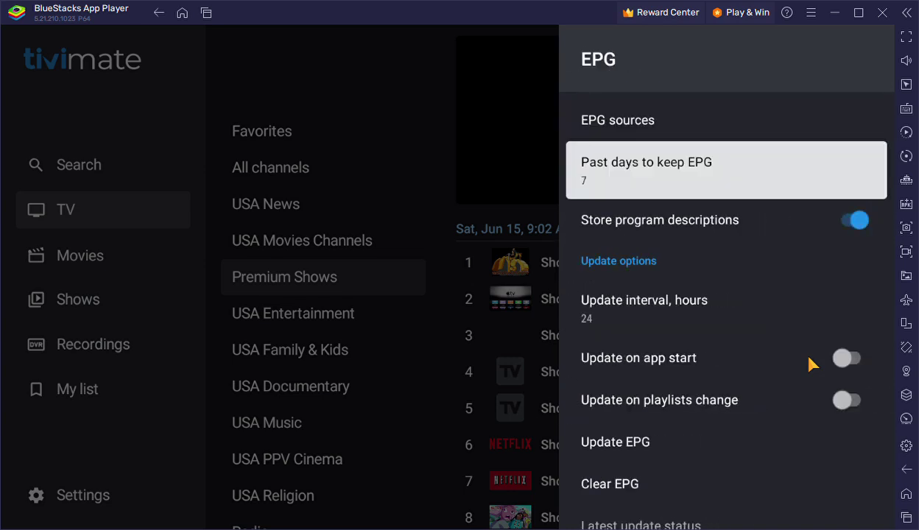
key(Up)
key(Return)
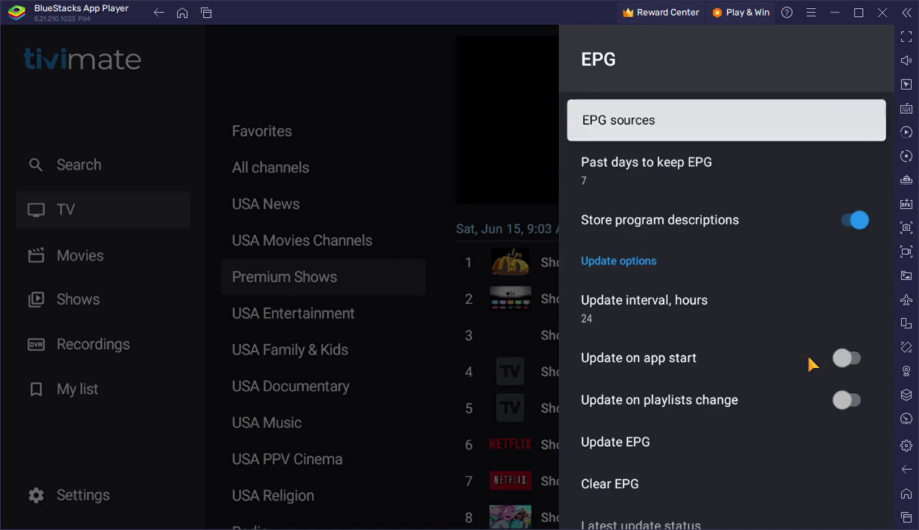
key(Down)
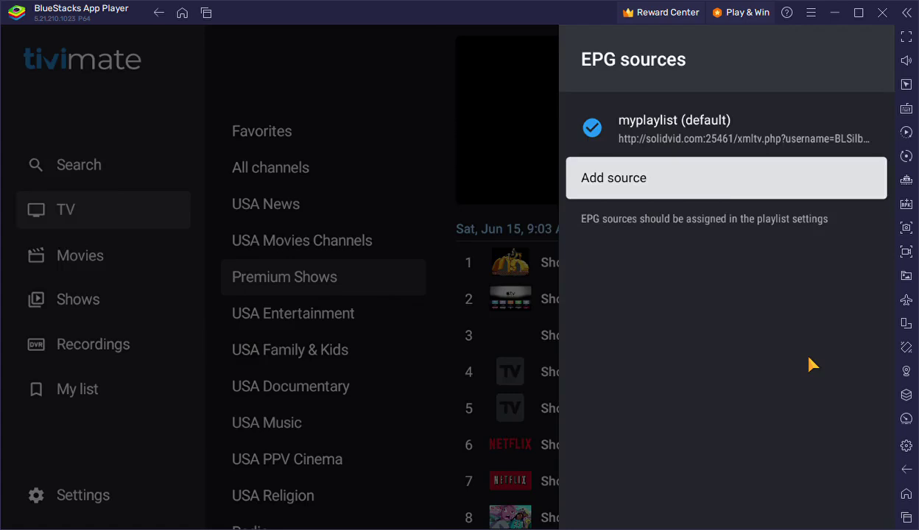
key(Return)
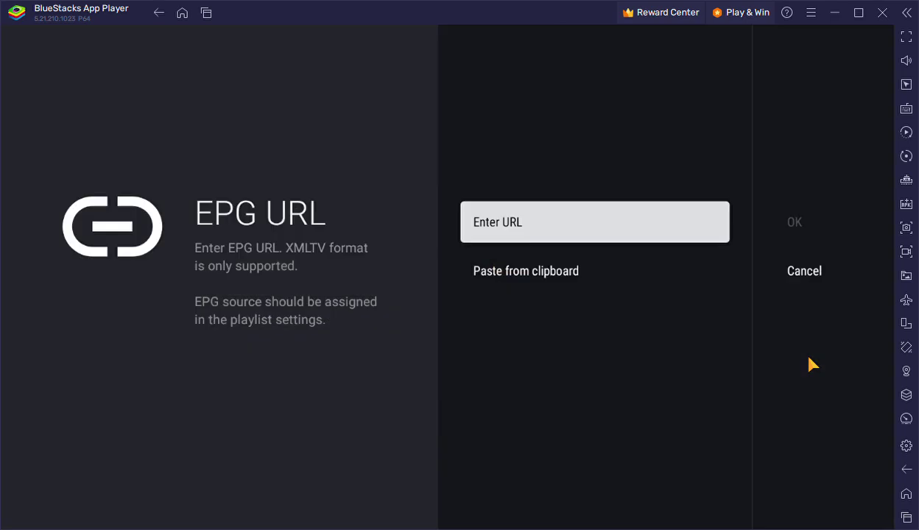
key(Return)
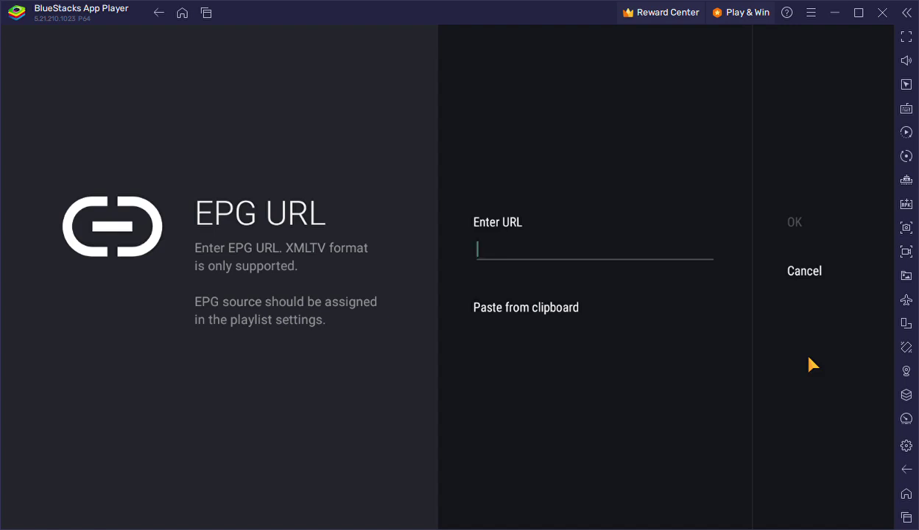
text(http)
text(s:)
text(//w)
text(ww.be)
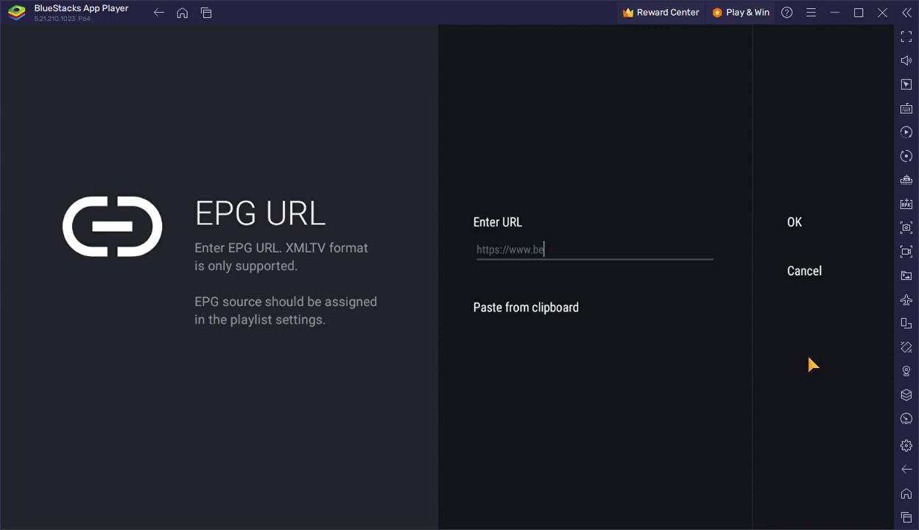
text(vy.b)
text(e/)
text(bevy)
text(files)
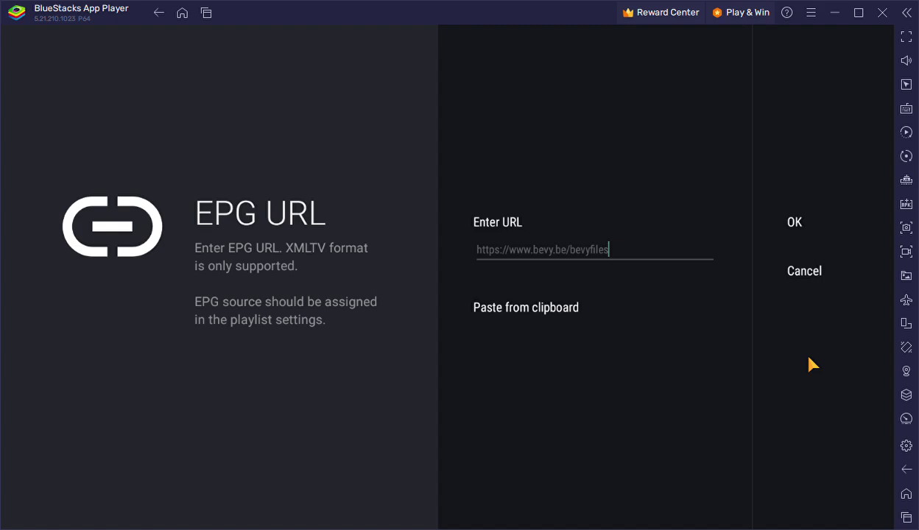
text(/unites)
key(BackSpace)
text(dstates)
text(premiu)
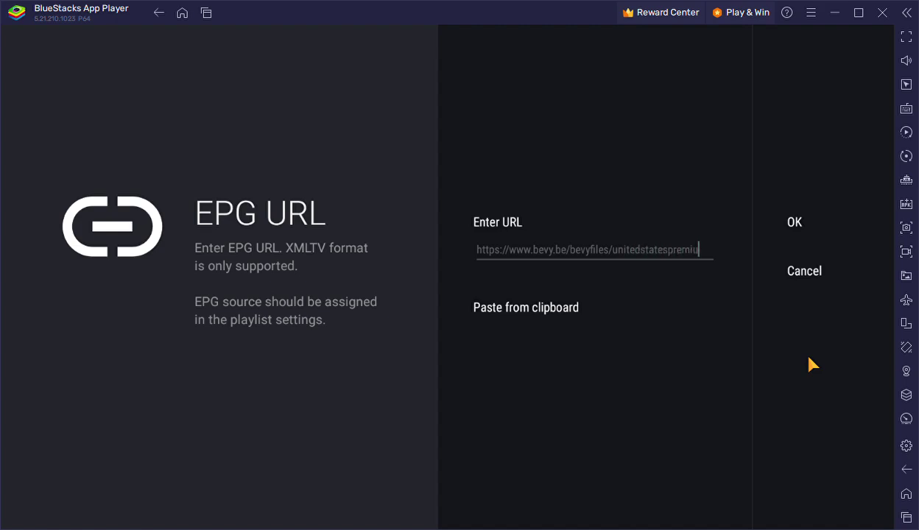
text(m)
text(3.x)
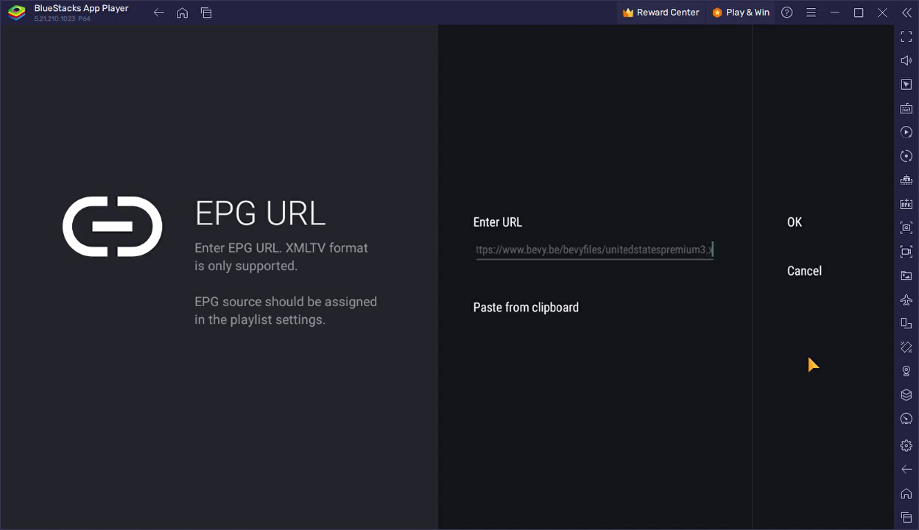
text(ml.gz)
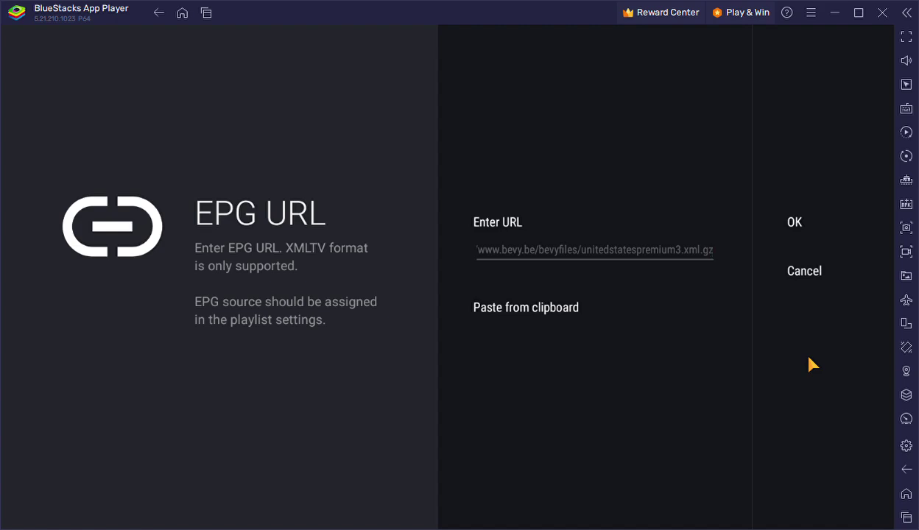
key(Return)
key(Right)
key(Return)
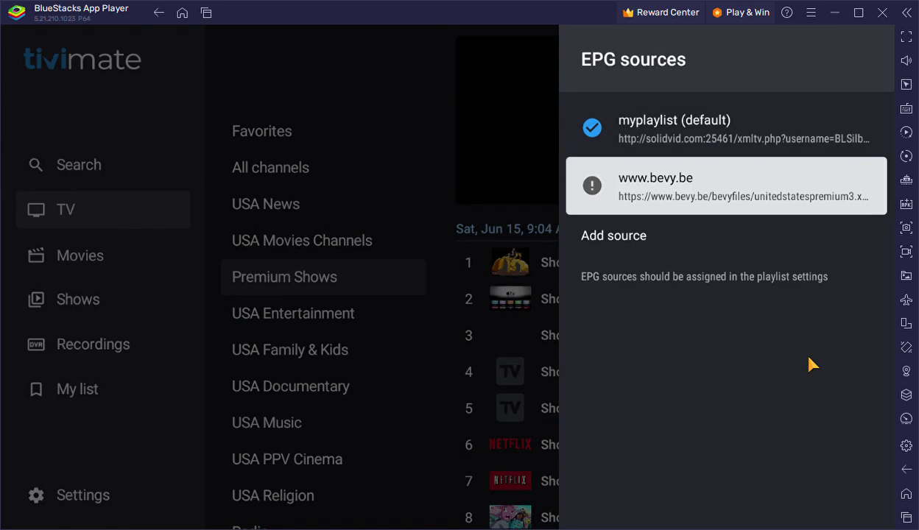
key(Escape)
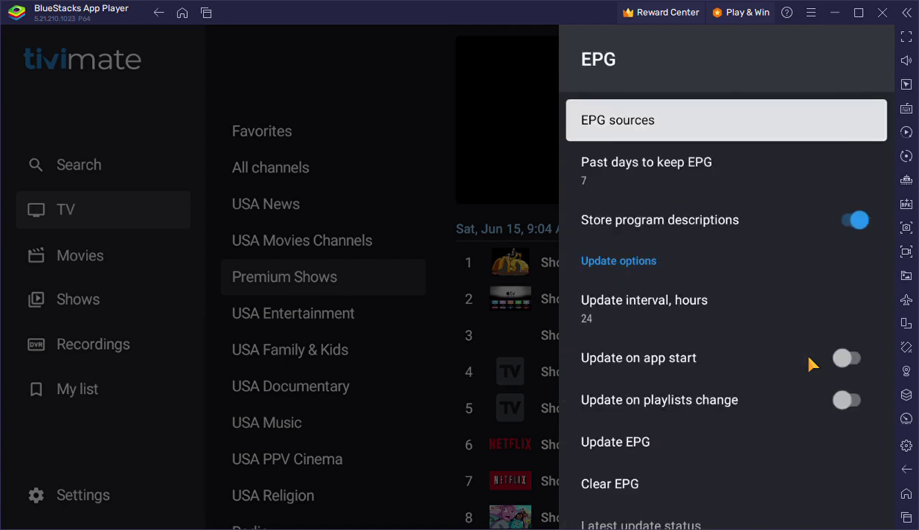
key(Escape)
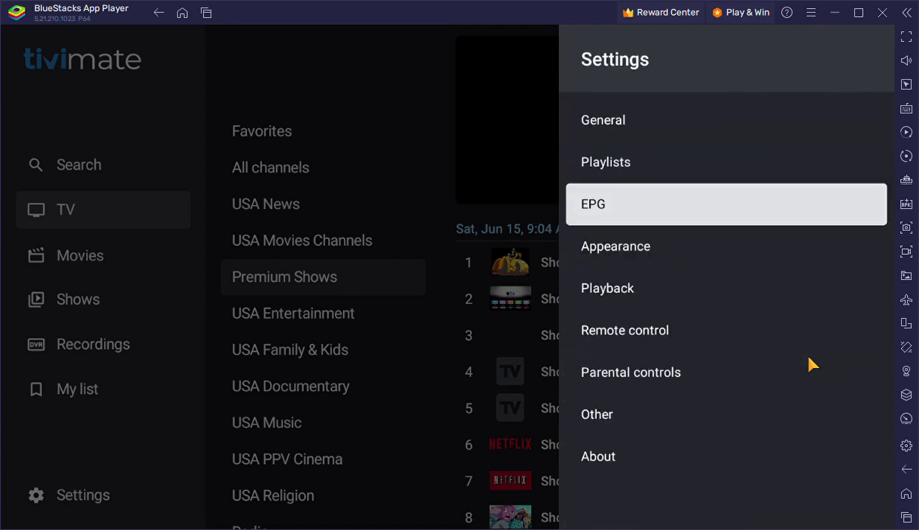
key(Up)
key(Return)
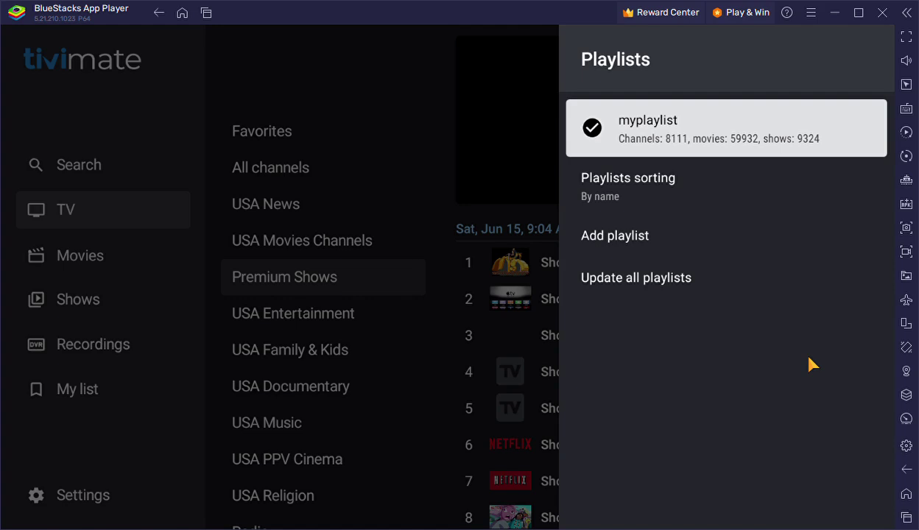
key(Return)
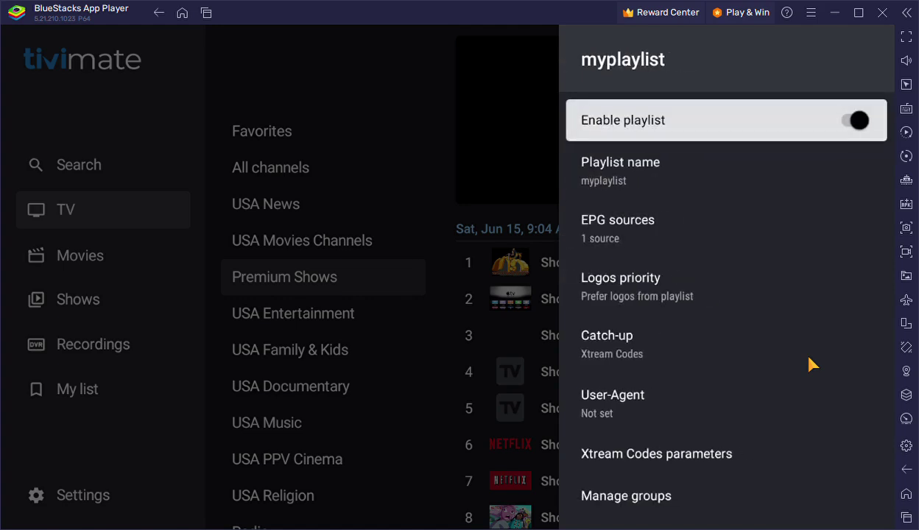
key(Down)
key(Down)
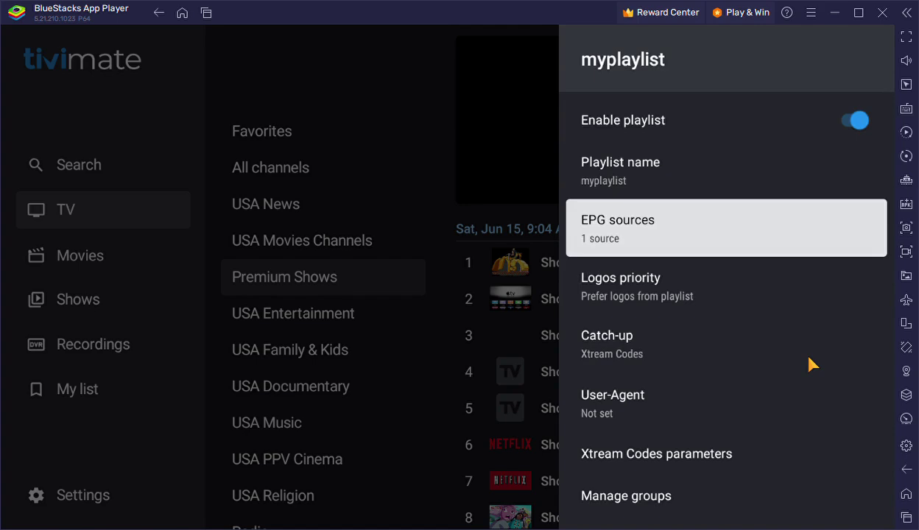
key(Return)
key(Down)
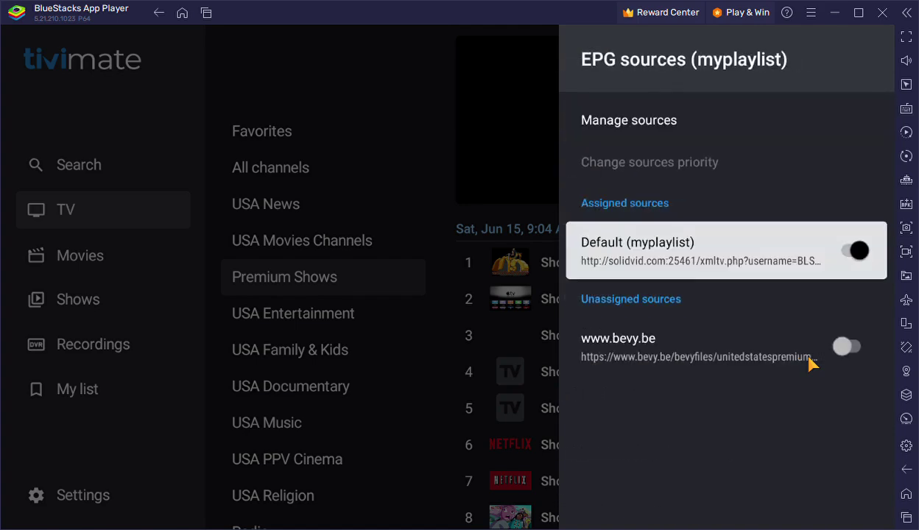
key(Down)
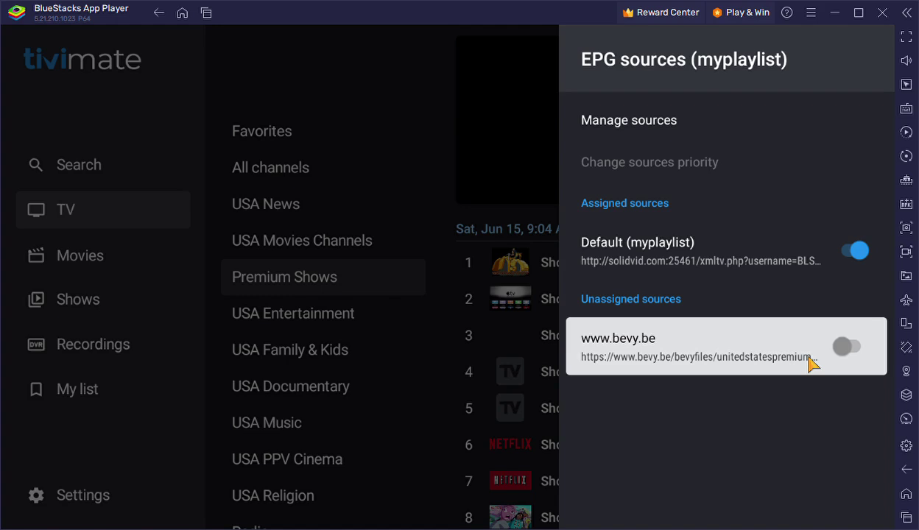
key(Return)
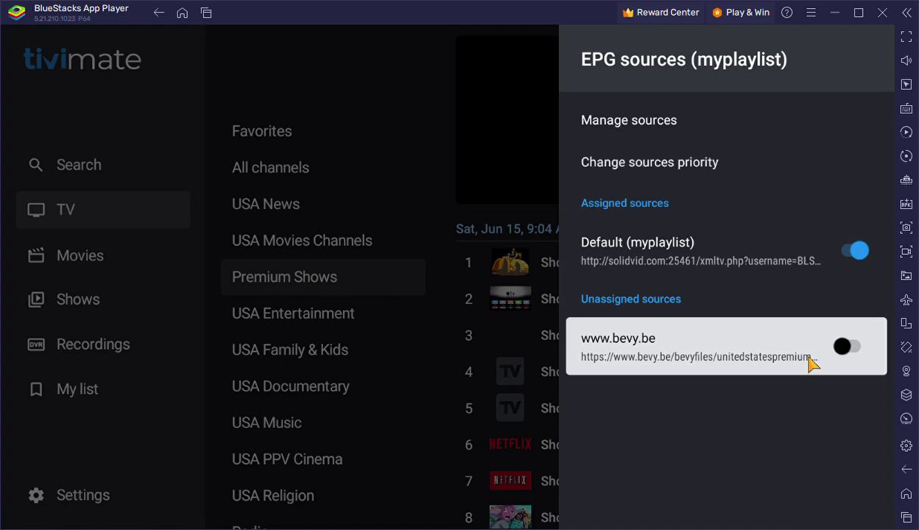
key(Escape)
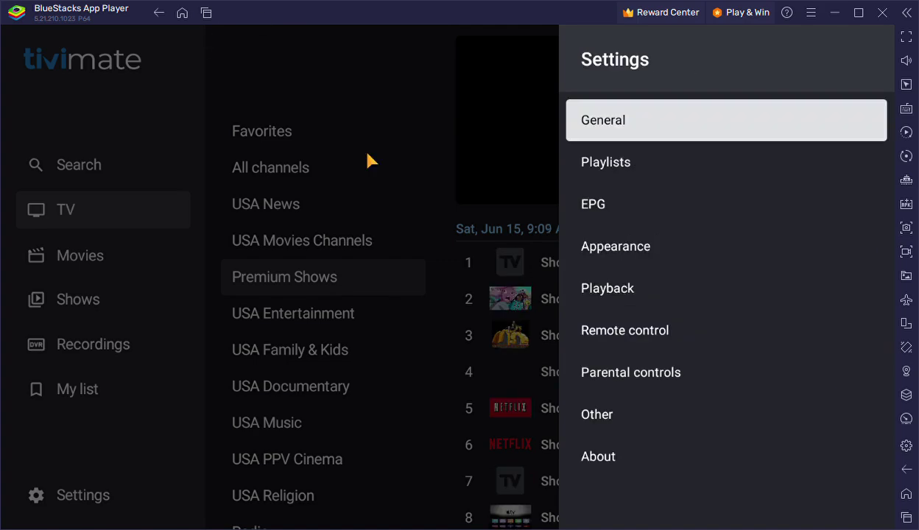
key(Escape)
Open the USA Entertainment group in the guide and scroll down to channel 100, USA GAC Family
key(Up)
key(Up)
key(Up)
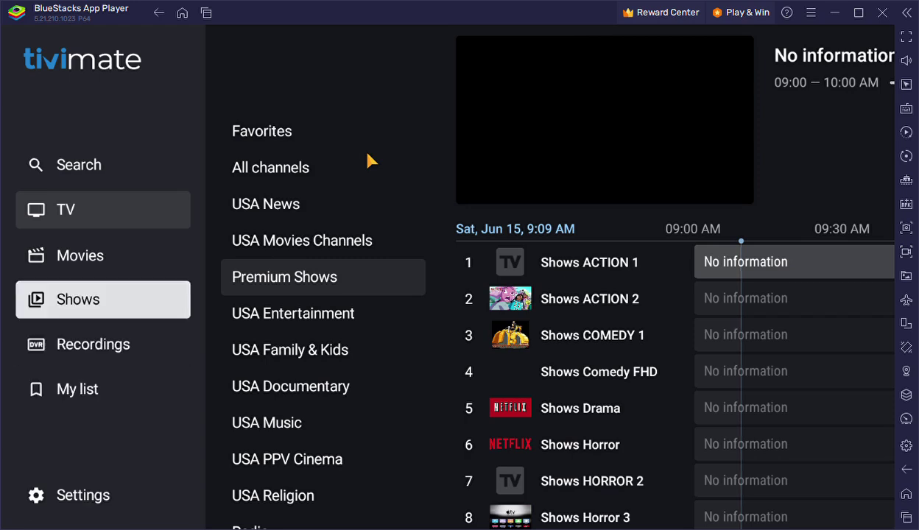
key(Right)
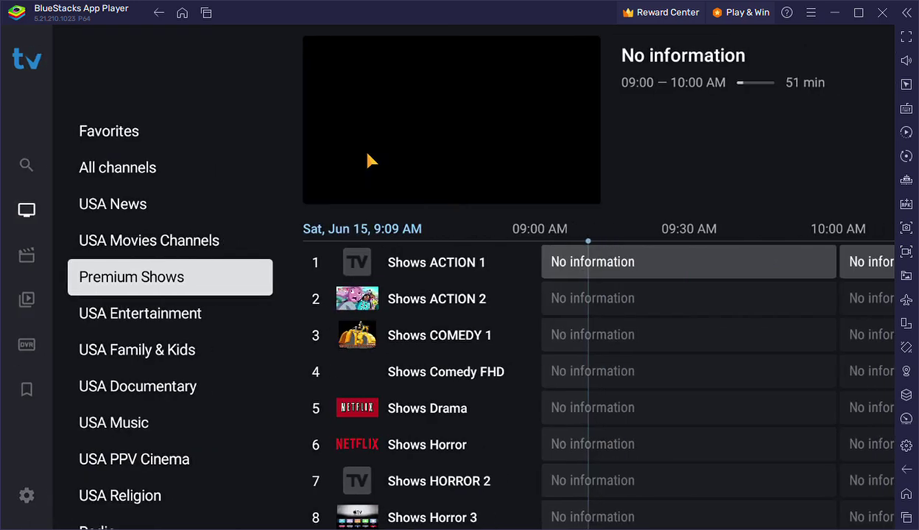
key(Down)
key(Right)
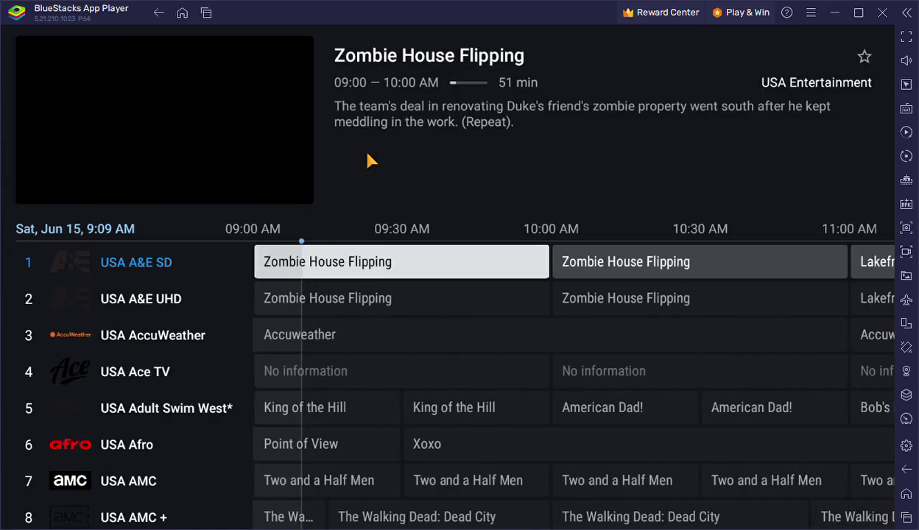
key(Down)
key(Down)
key(Down)
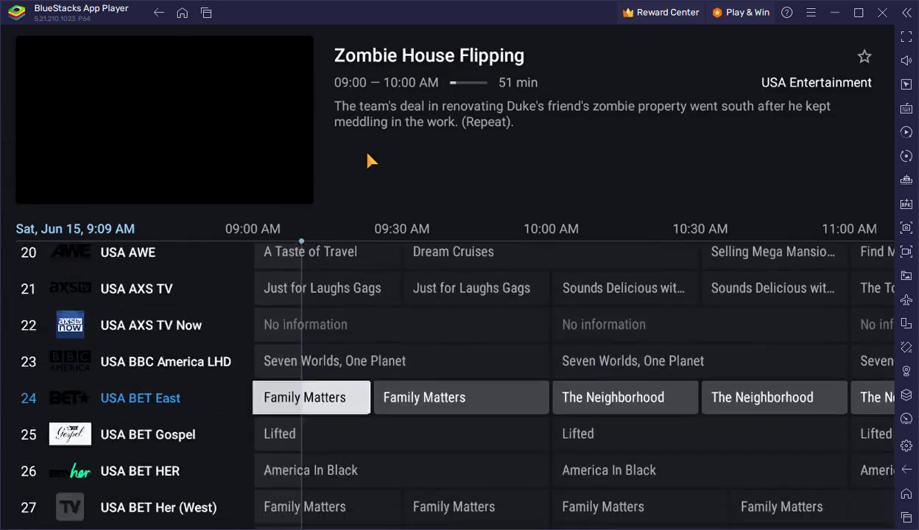
key(Down)
key(Down)
key(Down)
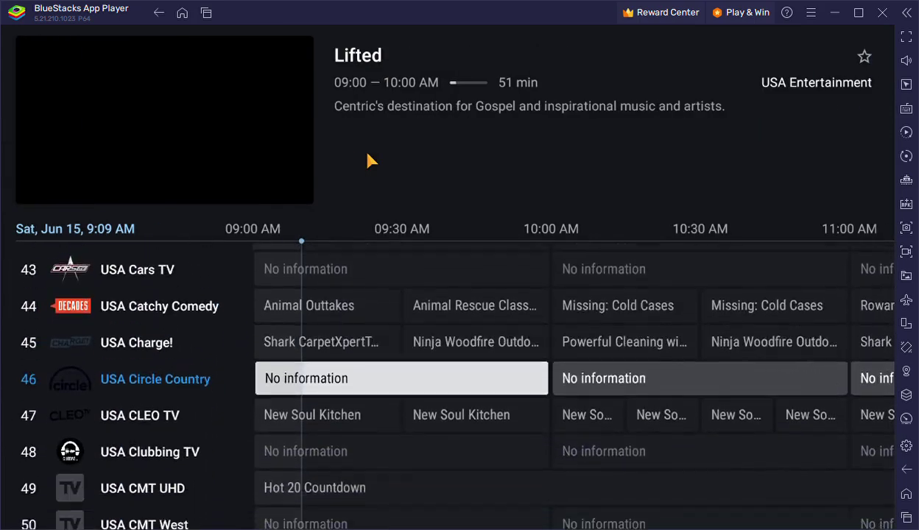
key(Down)
key(Down)
key(Down)
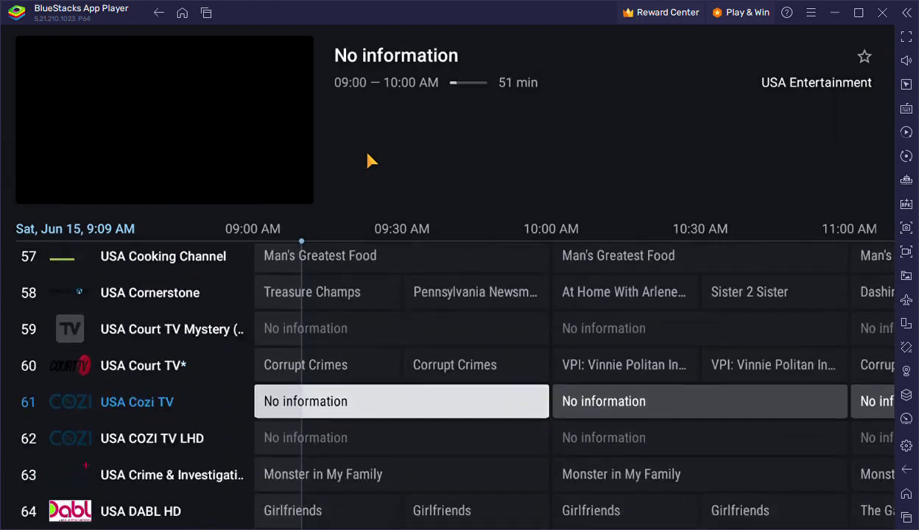
key(Down)
key(Down)
key(Down)
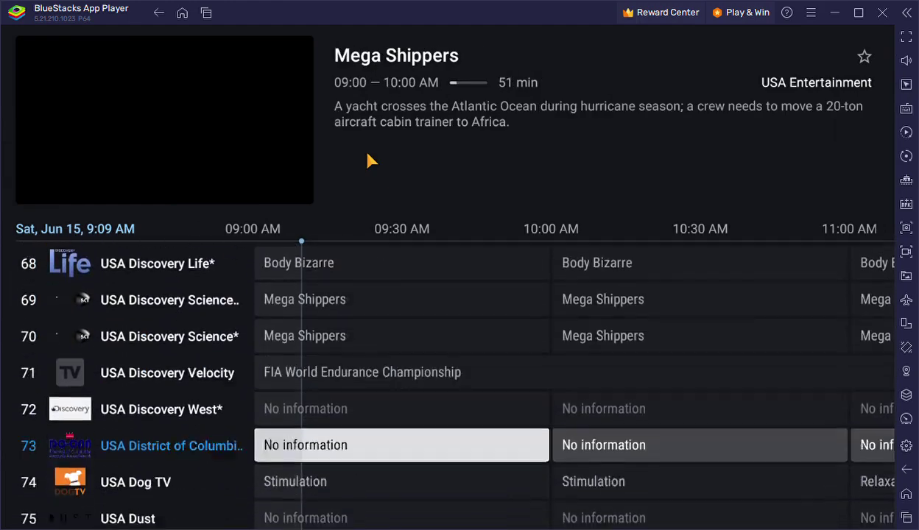
key(Down)
key(Down)
key(Down)
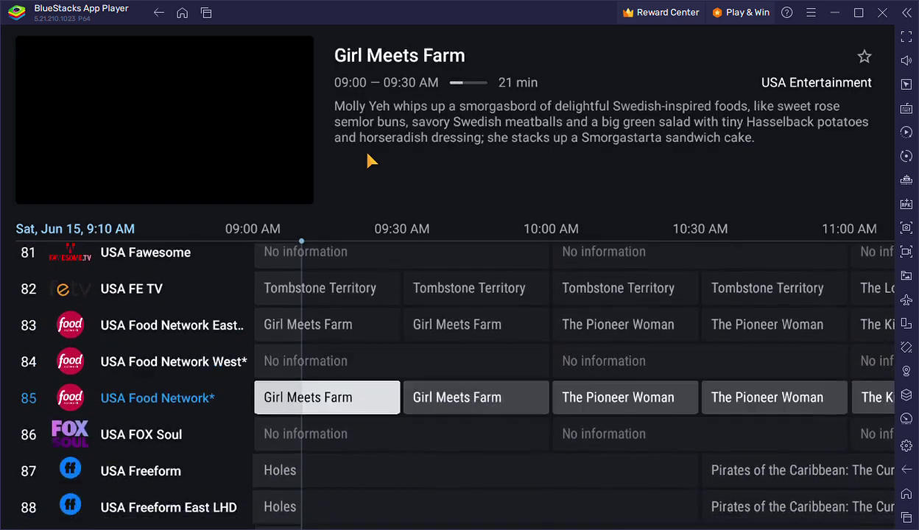
key(Down)
key(Down)
key(Down)
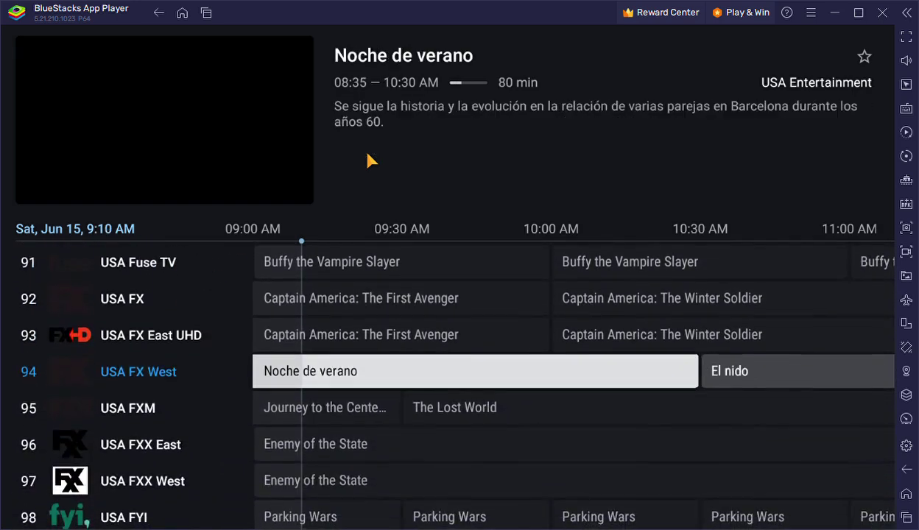
key(Down)
key(Down)
key(Down)
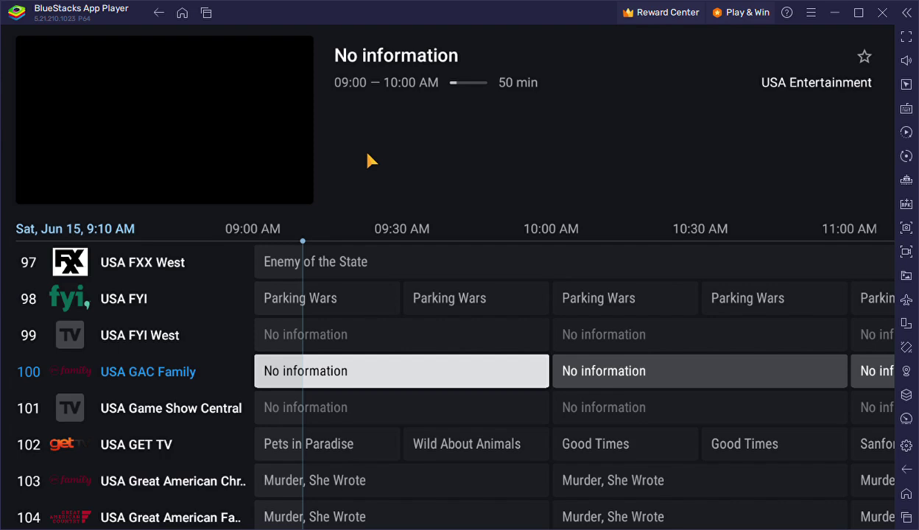
key(Menu)
key(Down)
key(Down)
key(Down)
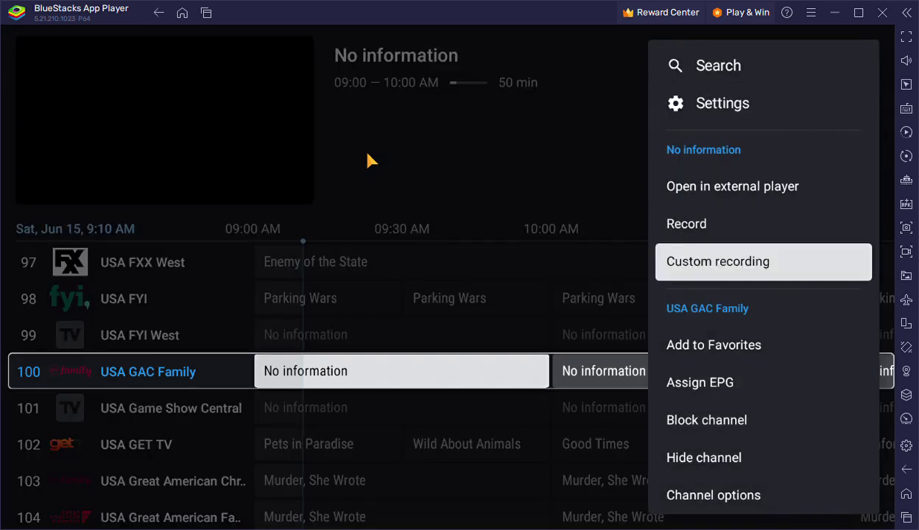
key(Down)
key(Down)
key(Return)
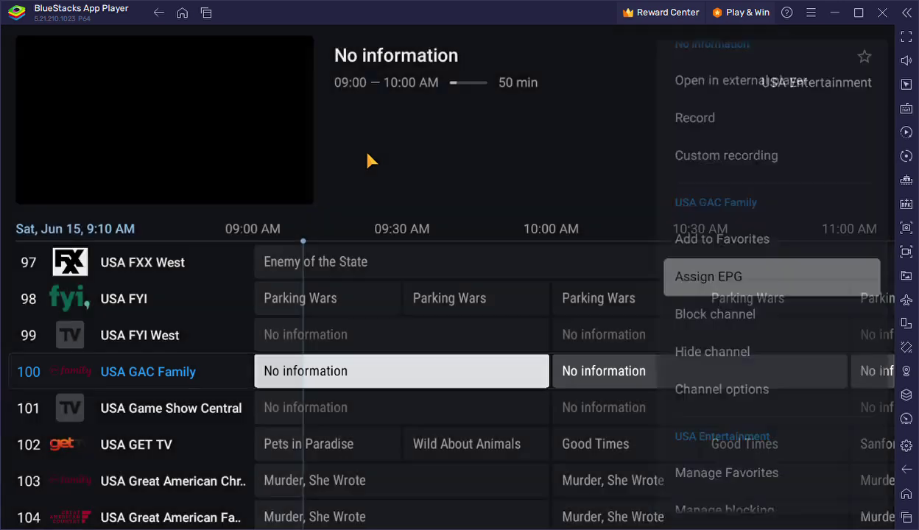
key(Right)
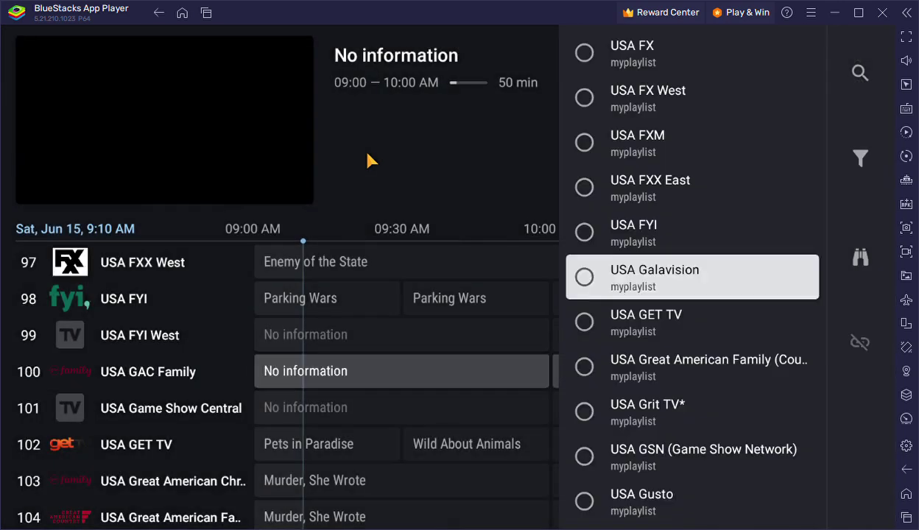
key(Right)
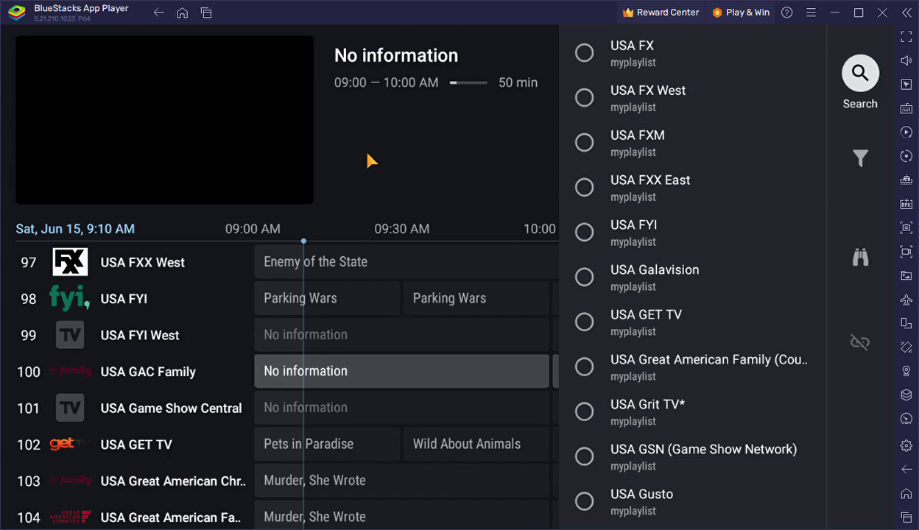
key(Return)
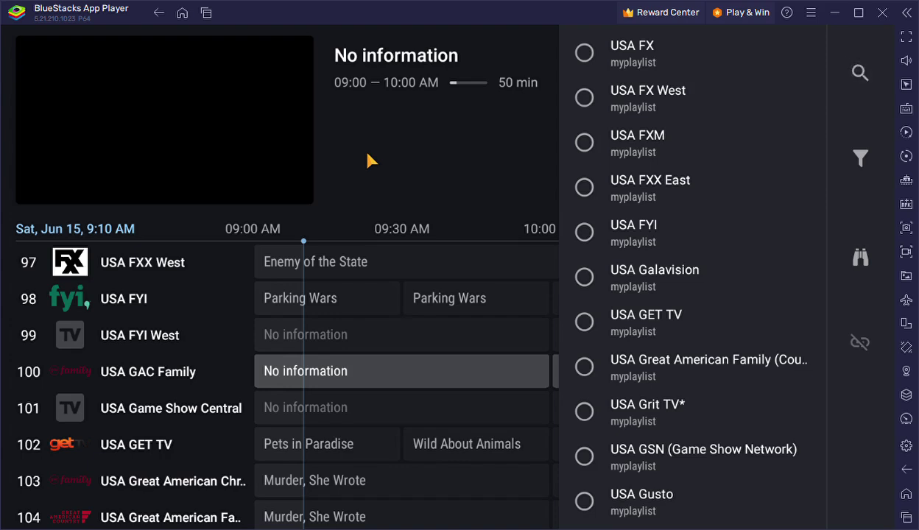
text(gac)
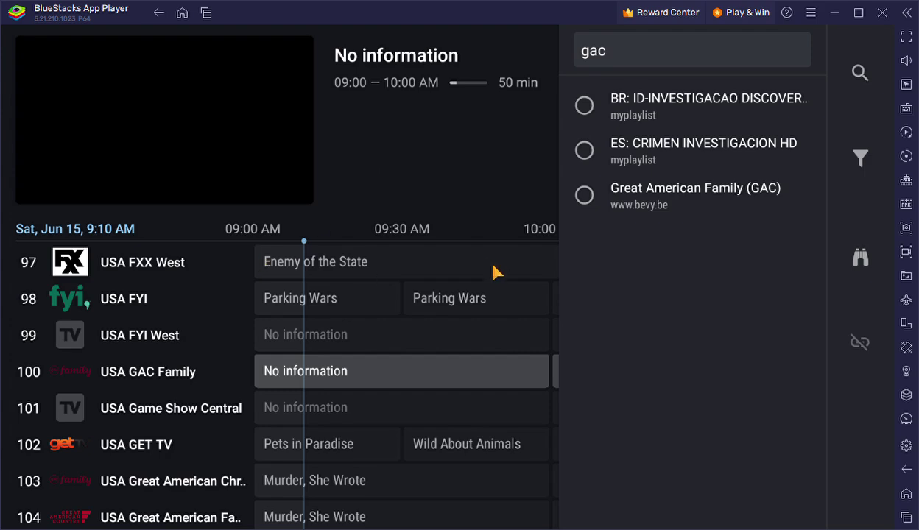
click(768, 191)
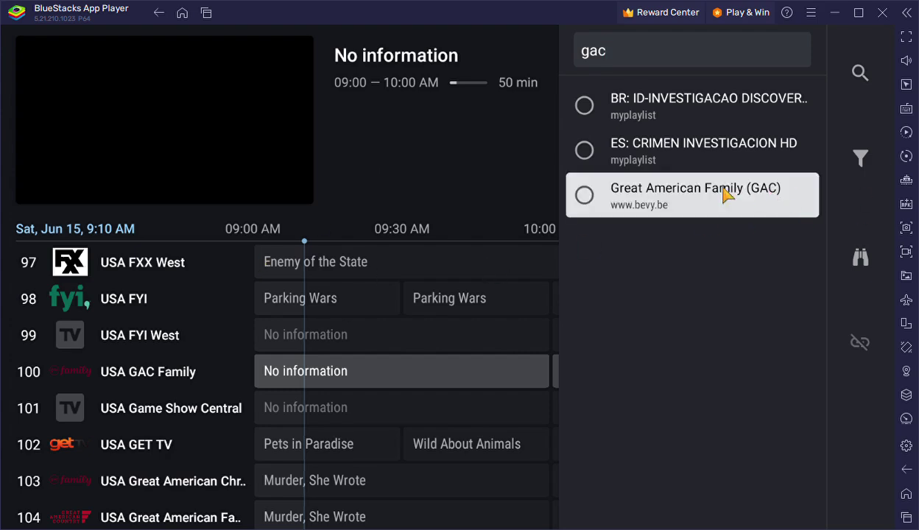
click(582, 195)
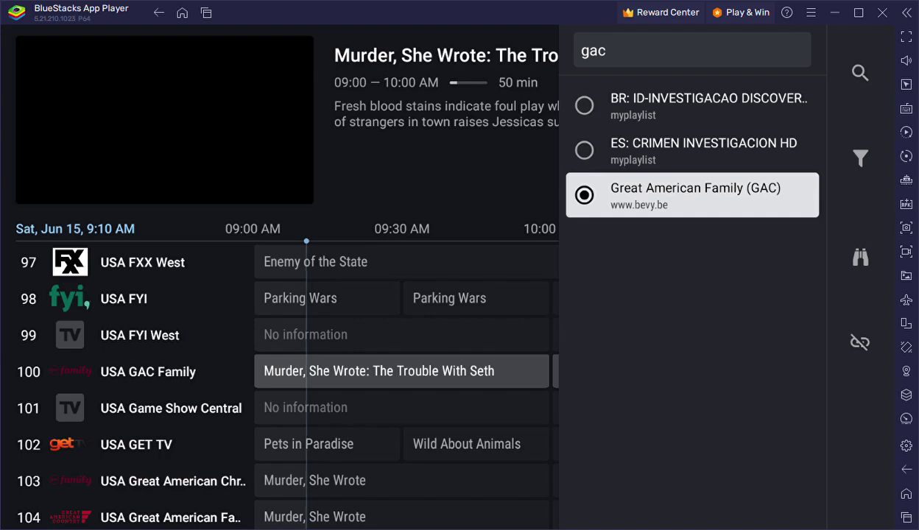
Close the assignment panel and browse down the guide past GAC Family to USA Gusto
key(Return)
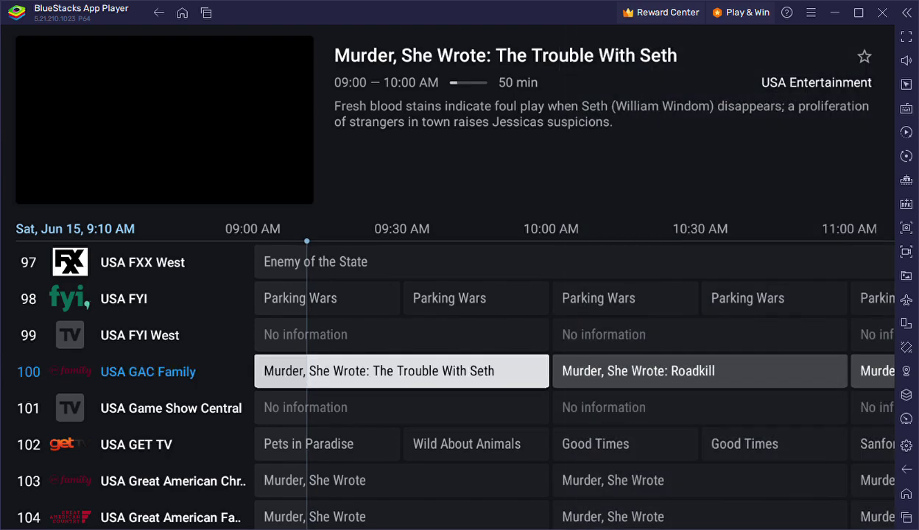
key(Down)
key(Down)
key(Down)
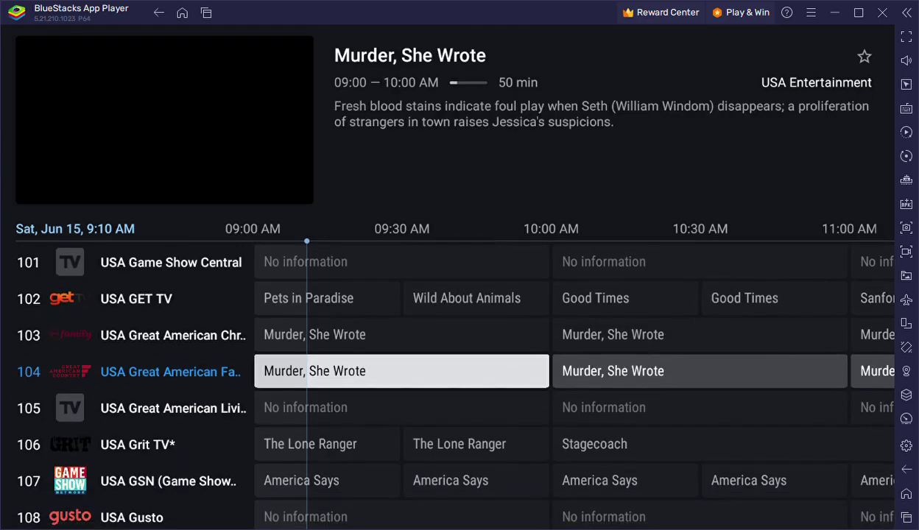
key(Down)
key(Down)
key(Down)
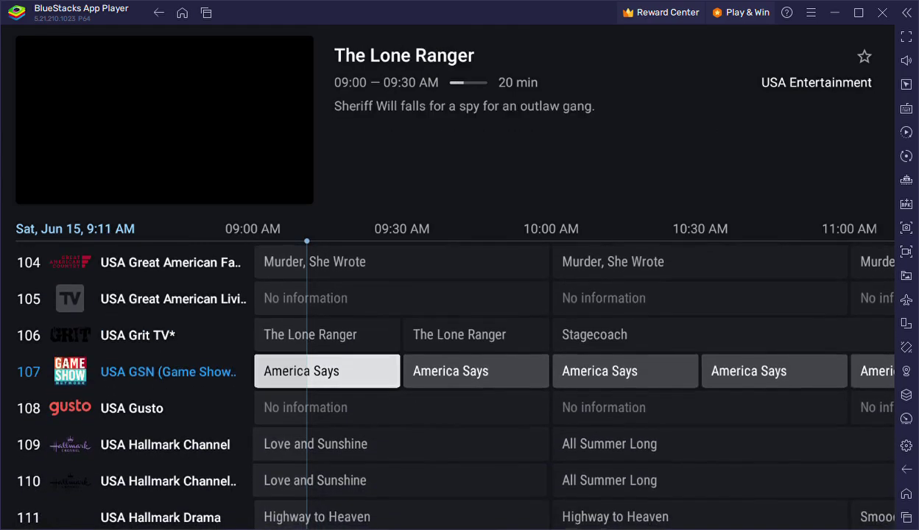